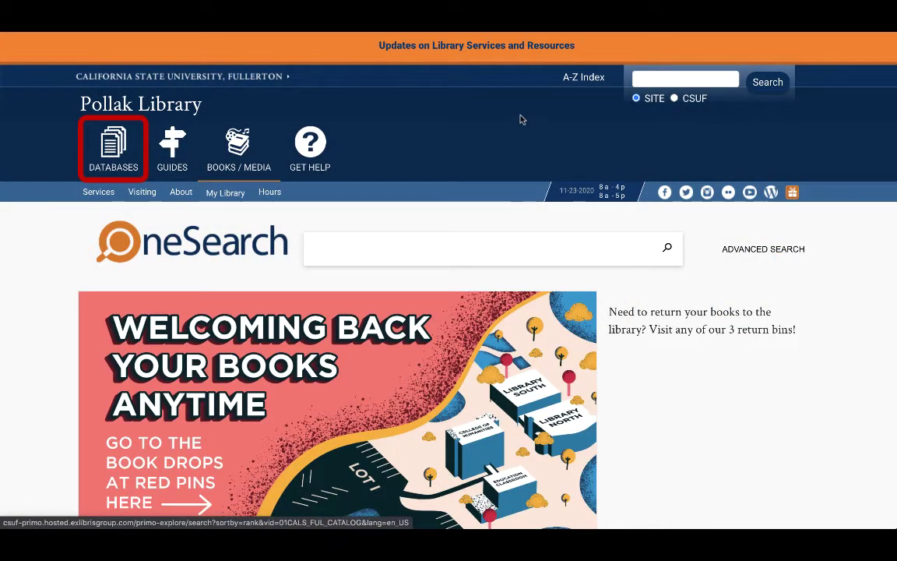
Step: Reach PubMed (NLM) via the library's Databases page and its Nursing subject database list
click(103, 161)
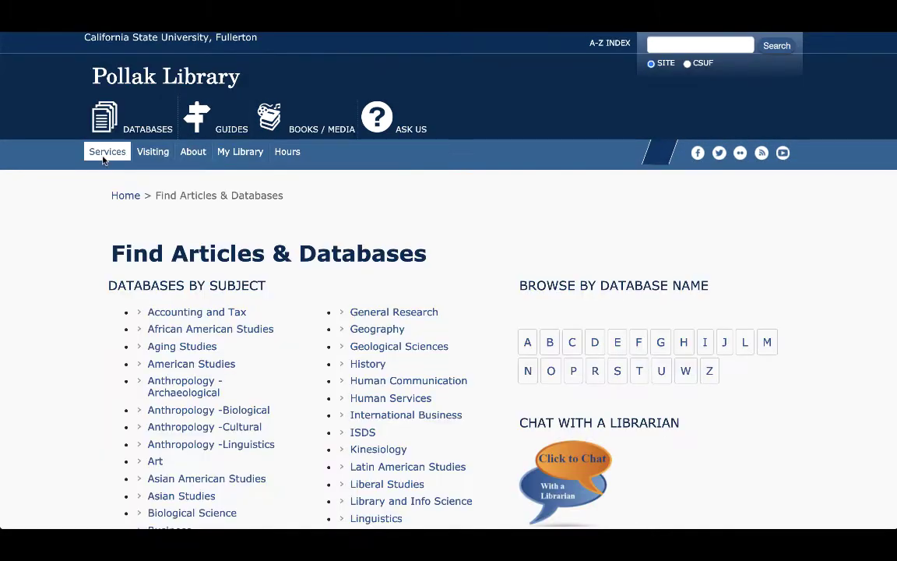
scroll(104, 161, down, 4)
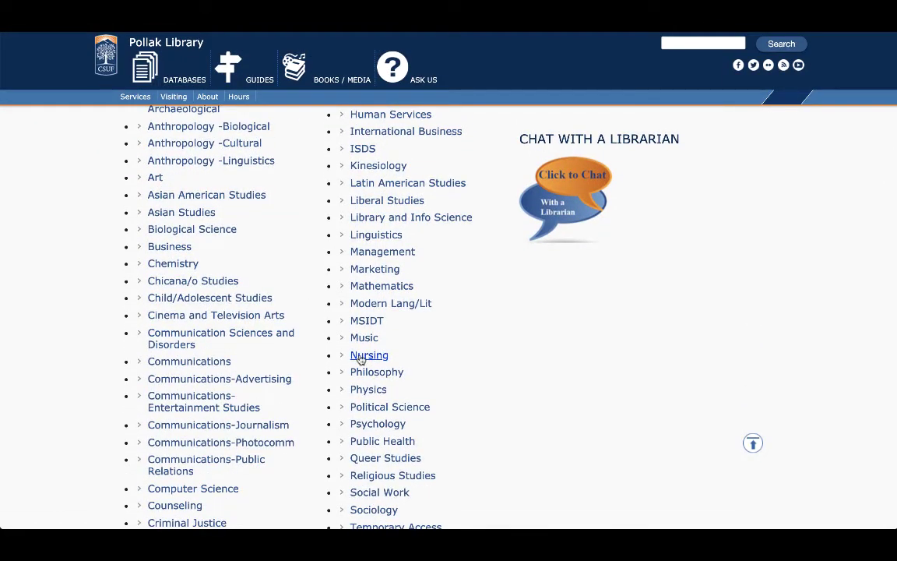
click(362, 356)
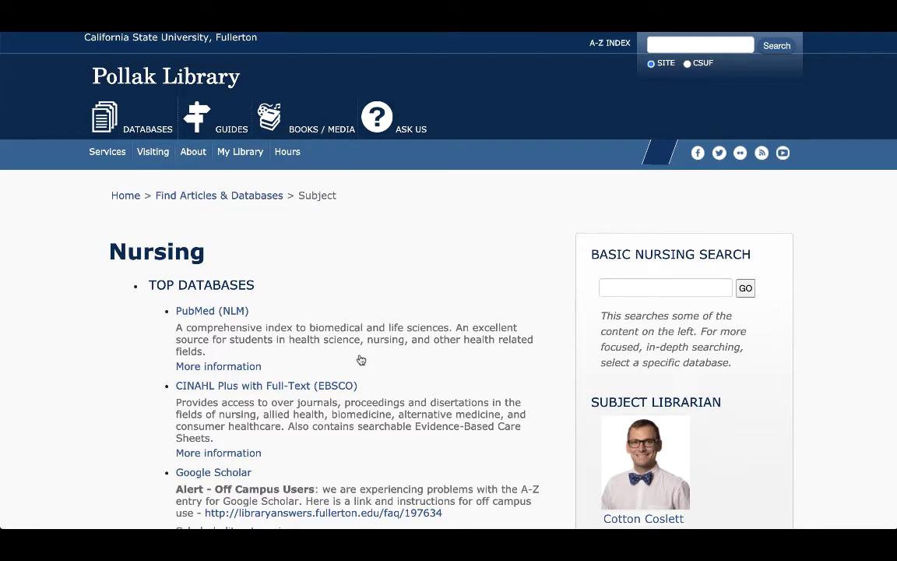
scroll(361, 359, down, 15)
scroll(361, 358, up, 15)
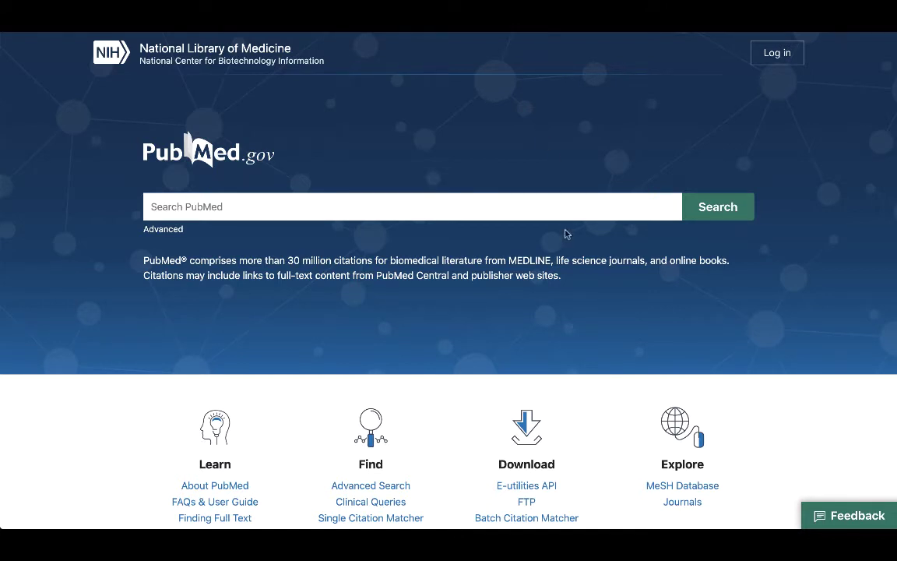
Step: Go from the PubMed home page to the MeSH Database link under Explore
click(468, 213)
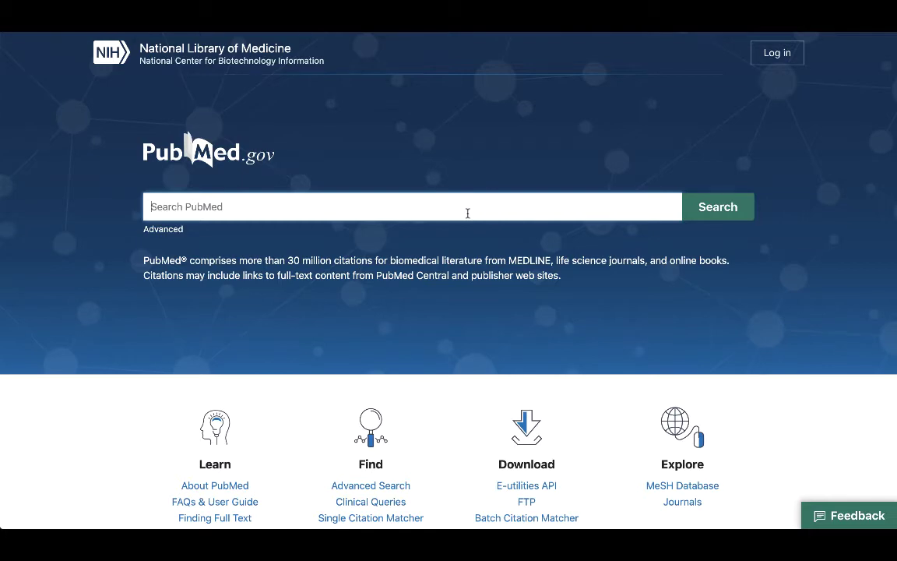
scroll(468, 214, down, 2)
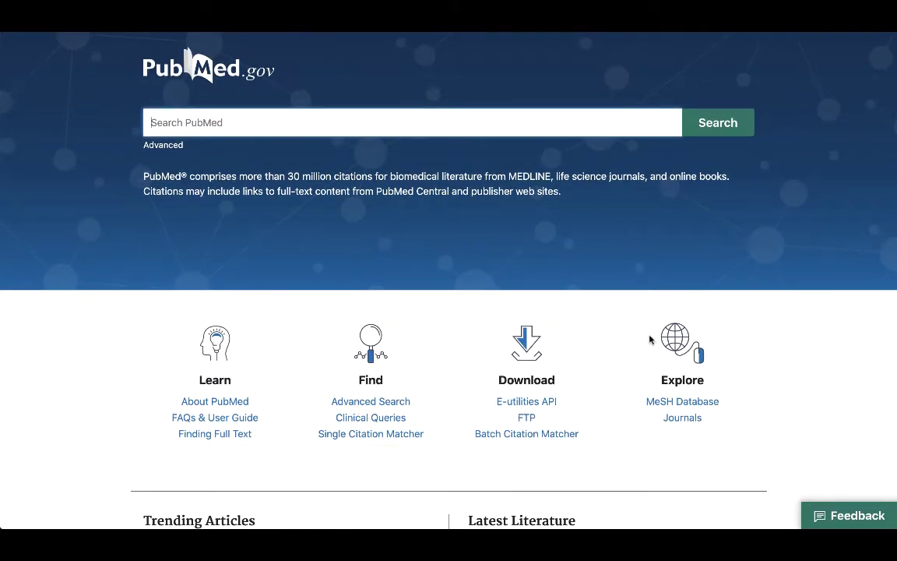
scroll(601, 232, up, 2)
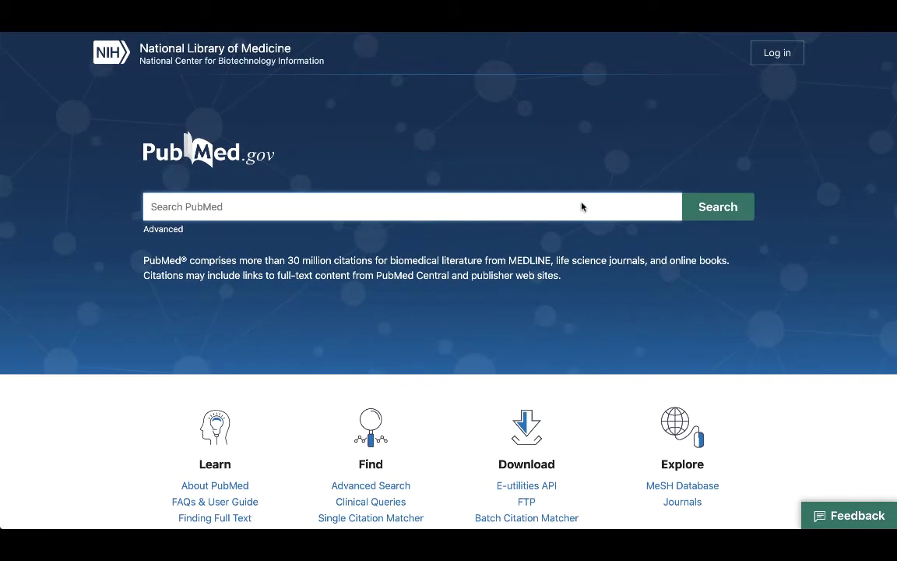
scroll(582, 203, down, 3)
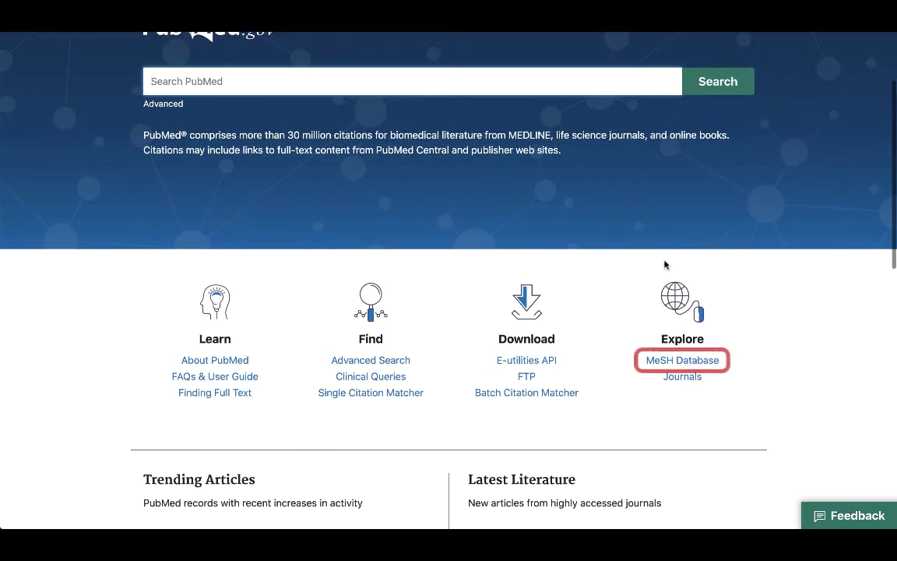
click(679, 361)
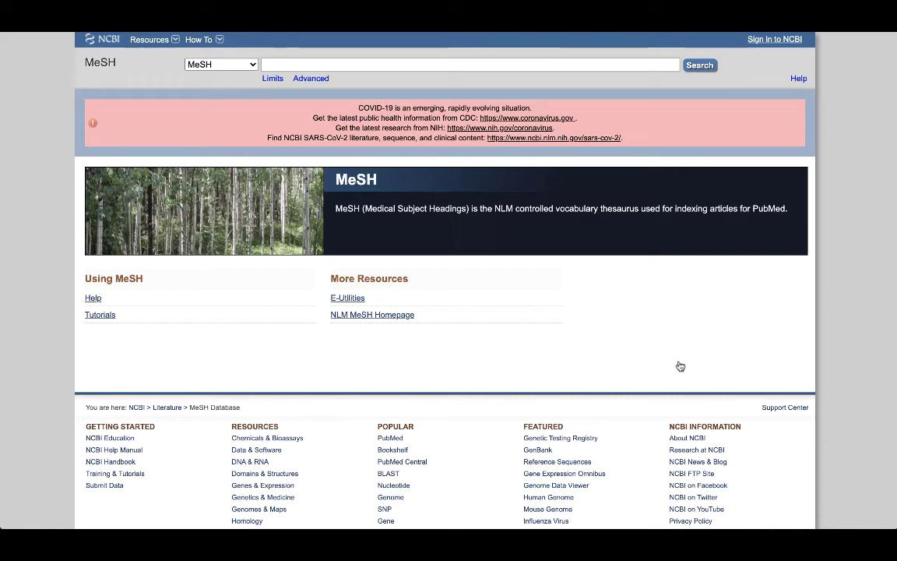
Step: Search MeSH for 'skin cancer' to reach the Skin Neoplasms heading and its subheadings
text(skin cancer)
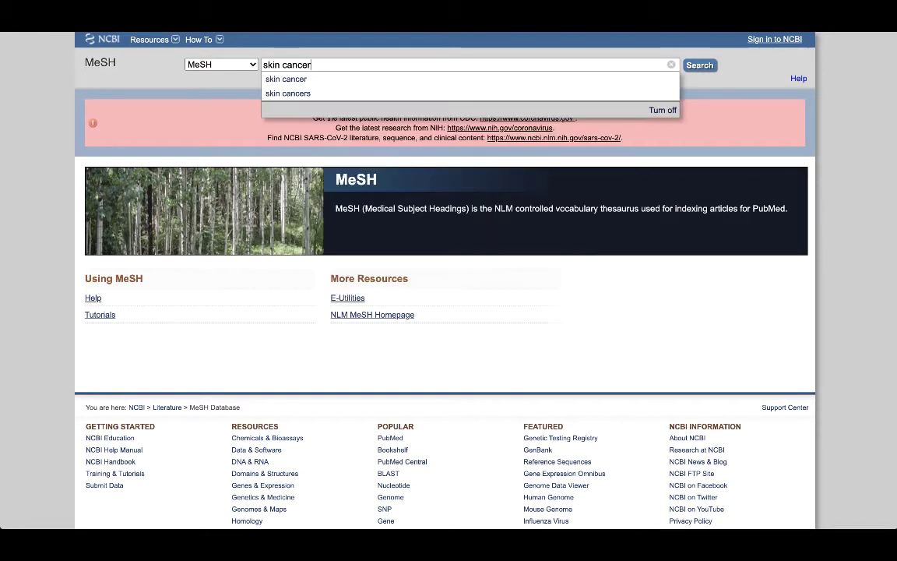
key(Return)
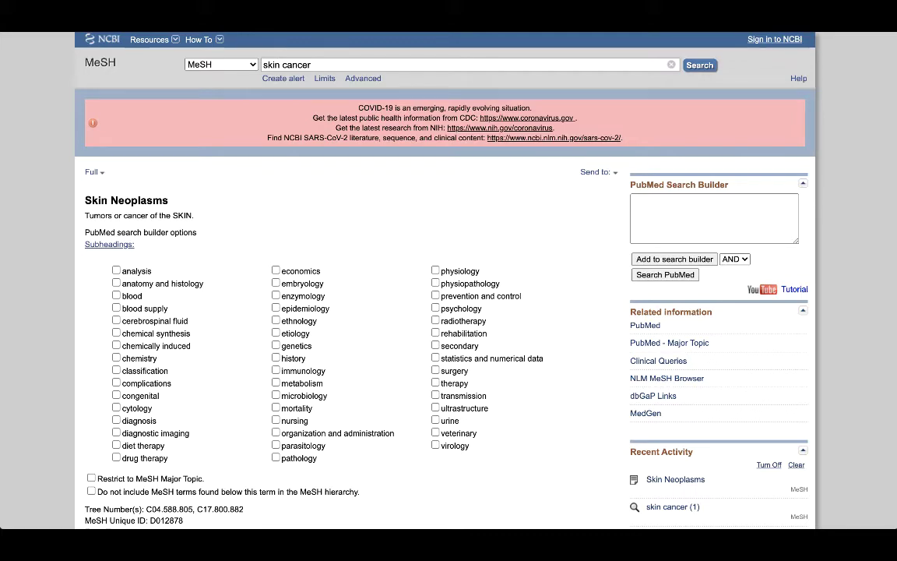
scroll(441, 311, down, 3)
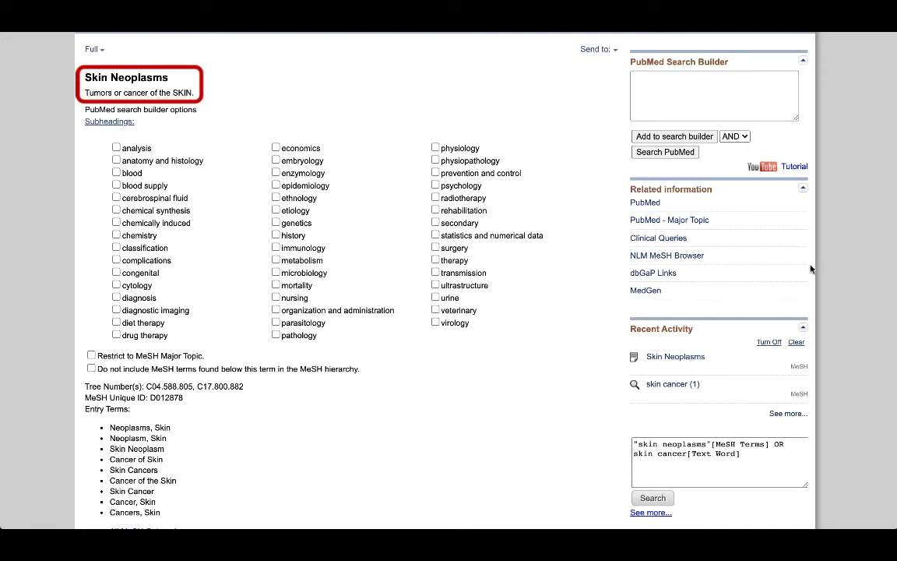
click(656, 137)
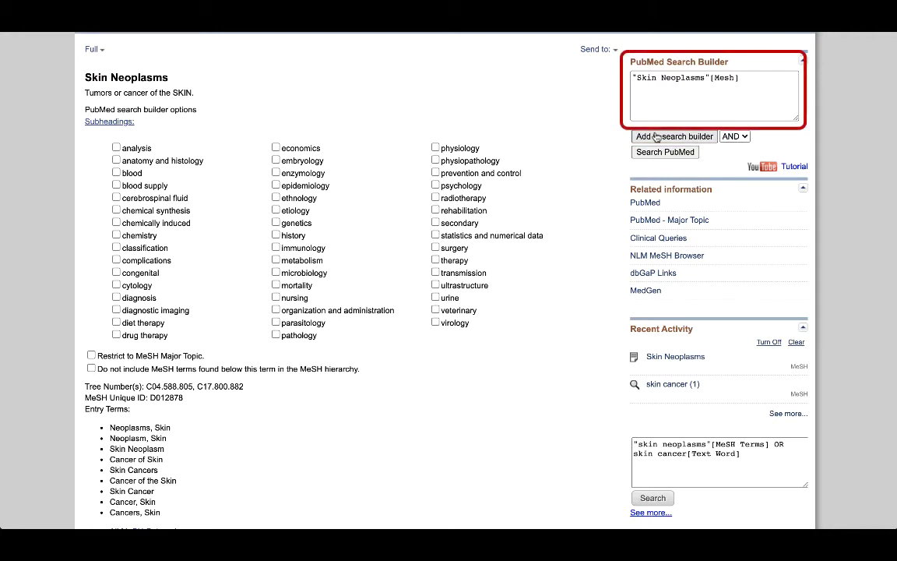
click(657, 153)
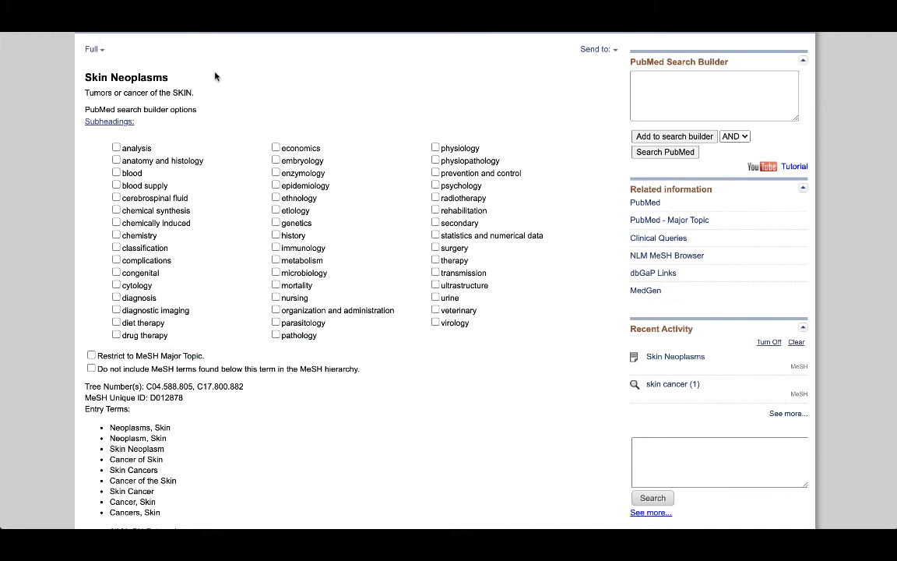
Step: Build "Skin Neoplasms/radiotherapy"[Mesh] in the search builder and run it in PubMed
click(435, 199)
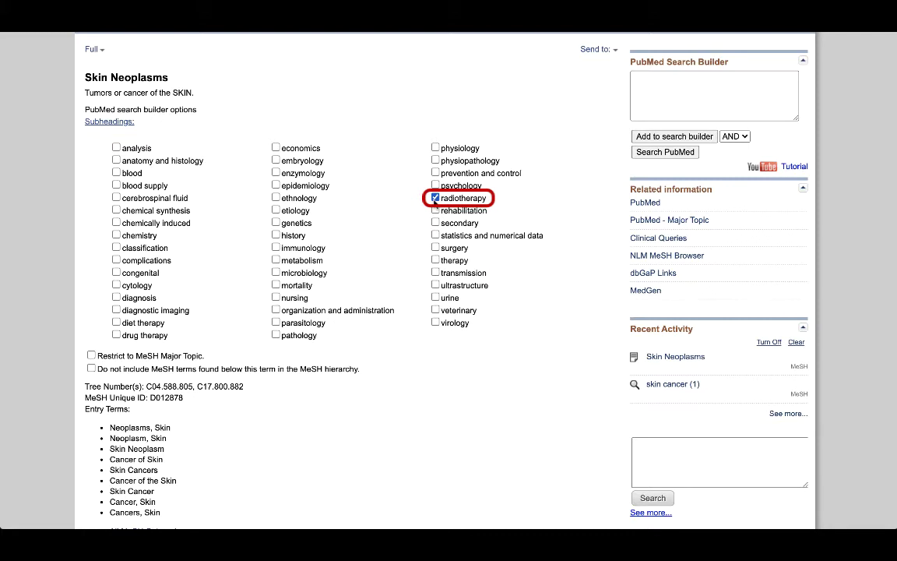
click(667, 137)
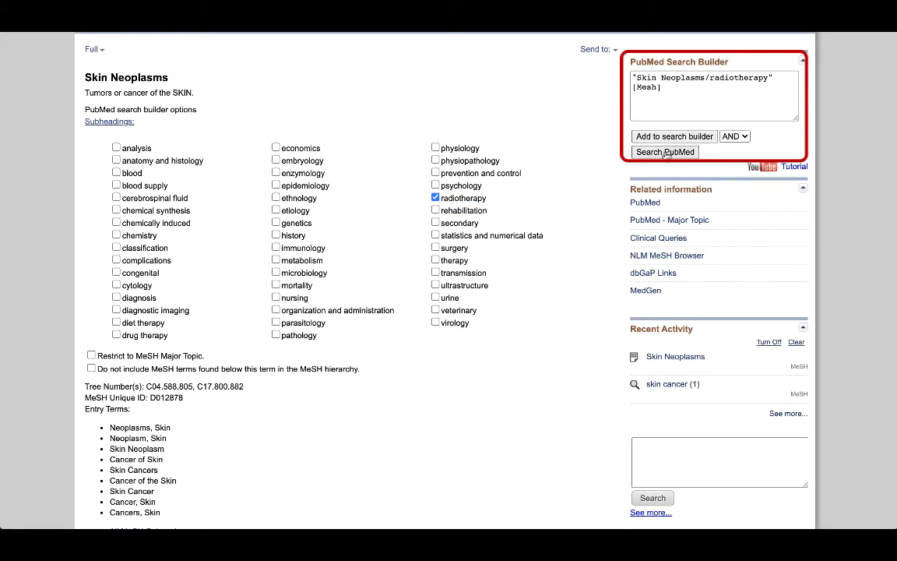
click(666, 152)
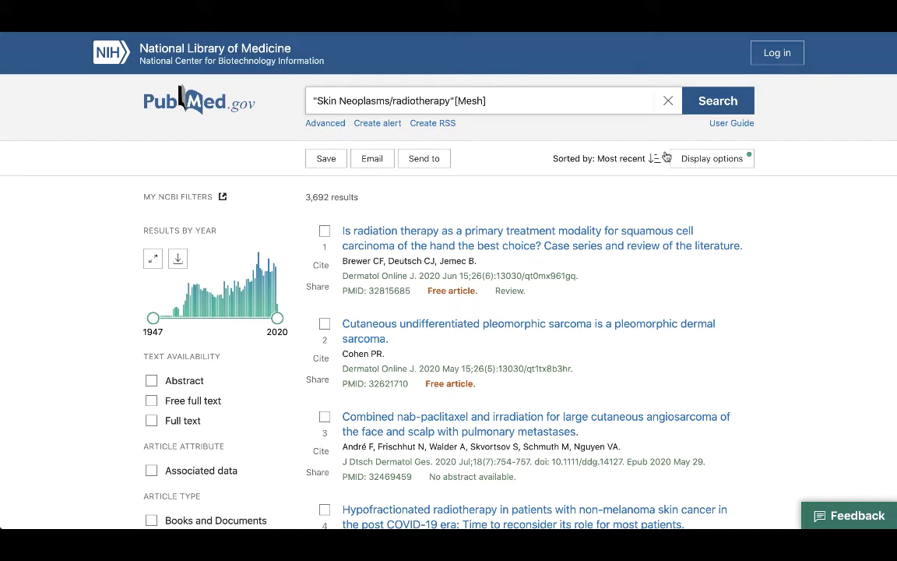
Step: Scroll down the results sidebar to bring up the Additional filters dialog
scroll(666, 158, down, 1)
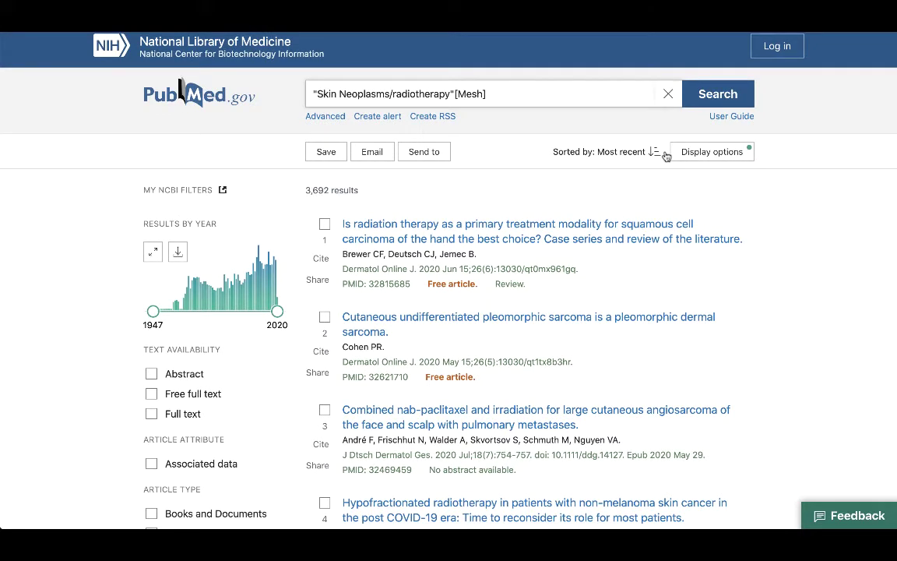
scroll(666, 157, up, 1)
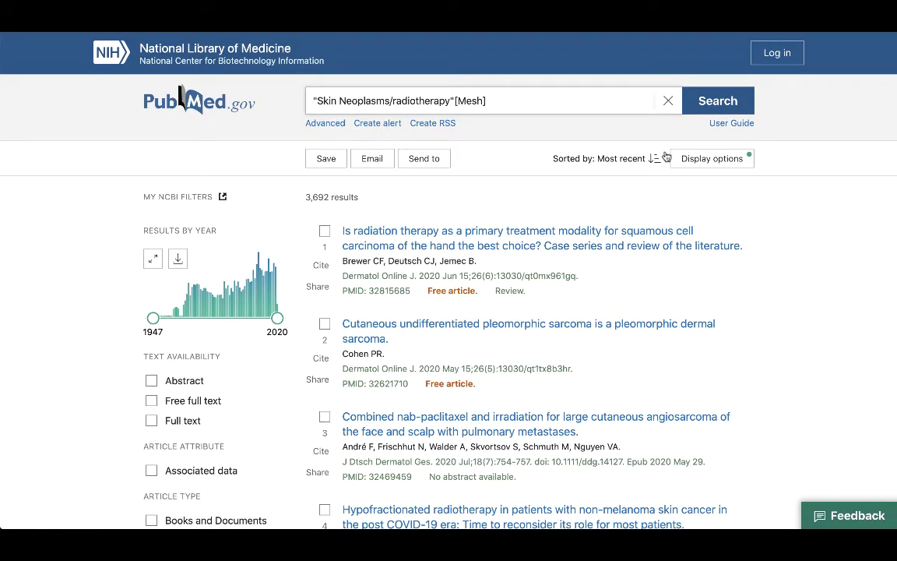
scroll(666, 157, down, 1)
scroll(667, 156, down, 3)
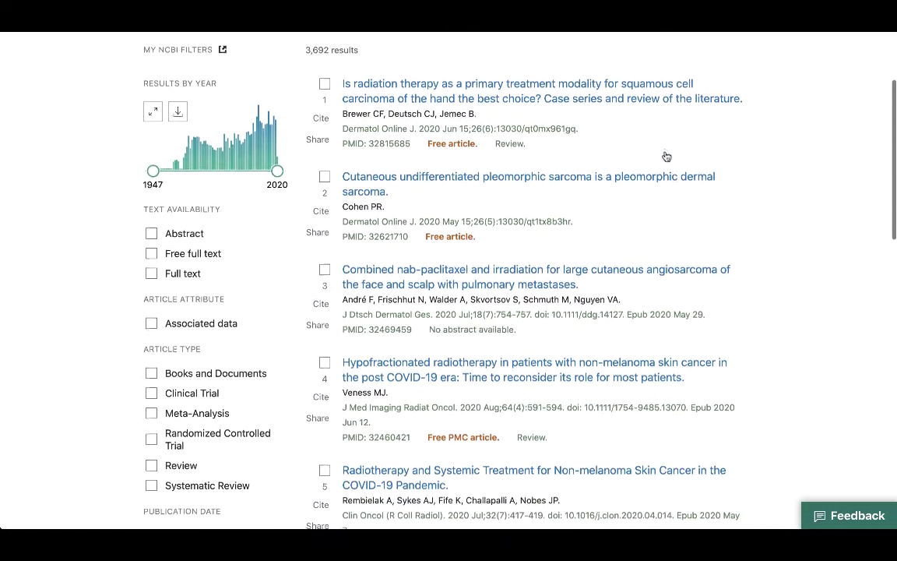
scroll(667, 156, down, 2)
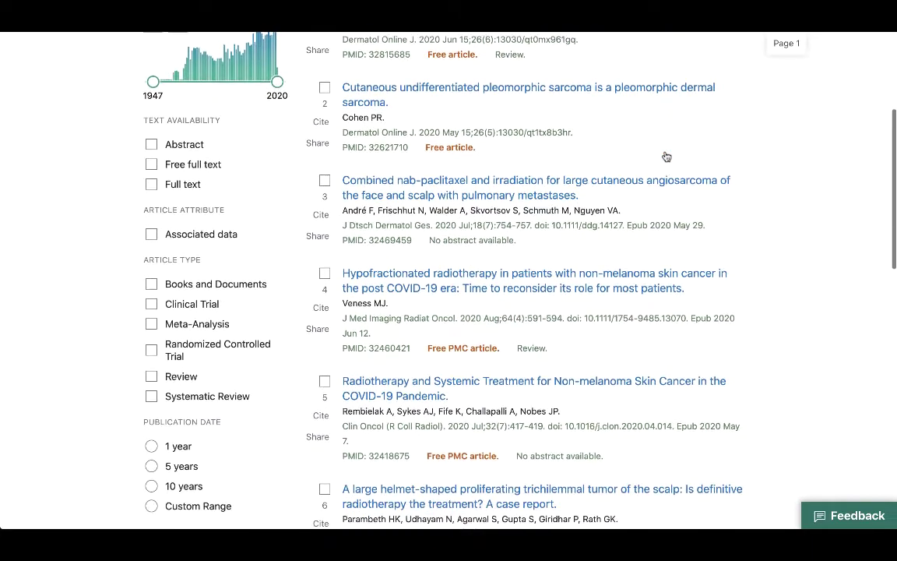
scroll(666, 156, down, 2)
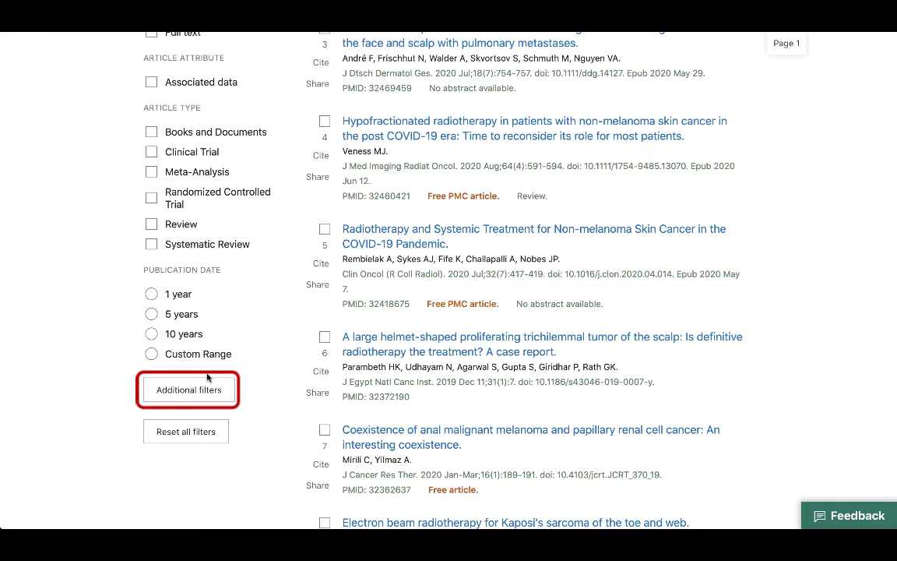
click(203, 390)
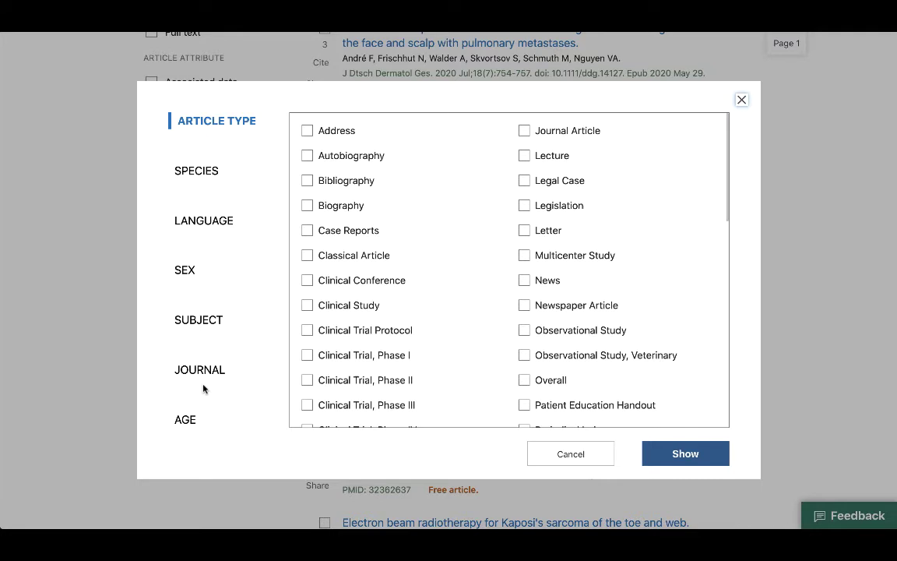
Step: Add Clinical Study to the article types and apply Clinical Trial, leaving 145 results
click(307, 308)
click(658, 456)
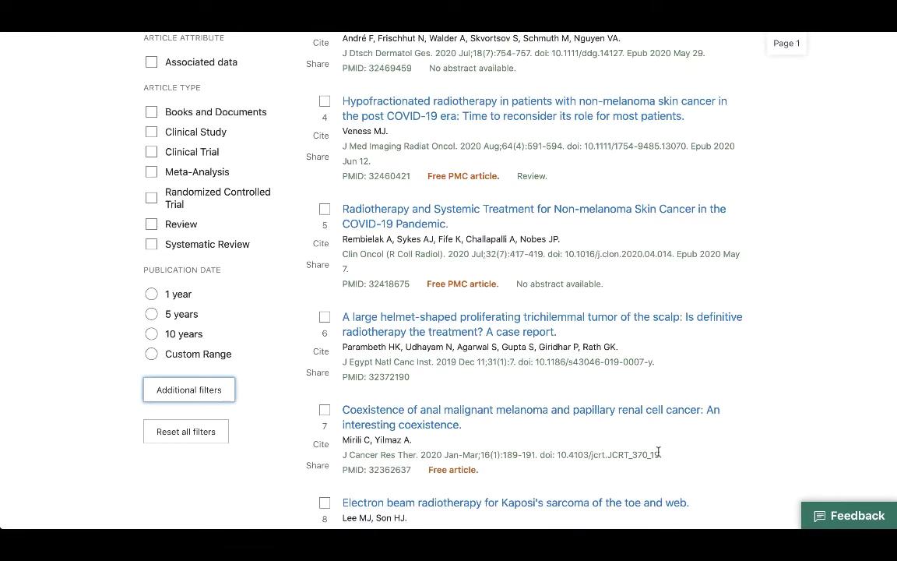
scroll(102, 343, up, 1)
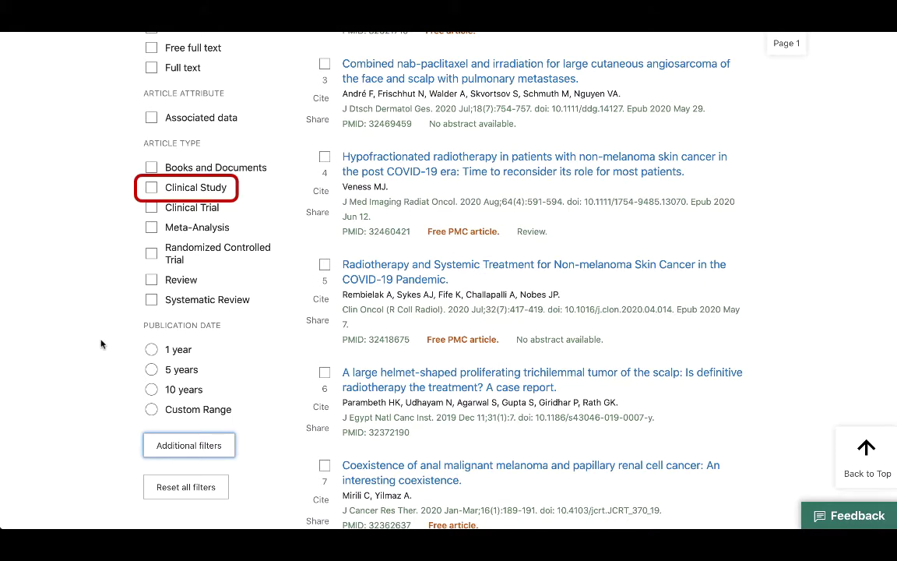
click(152, 208)
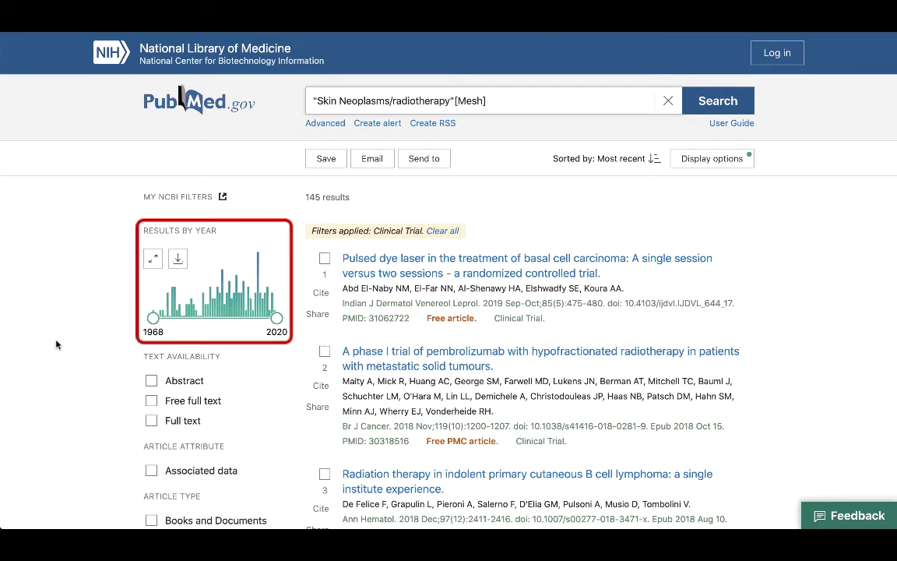
Step: Drag the Results by Year slider to 2015–2020, leaving 13 articles
drag(152, 317, 265, 316)
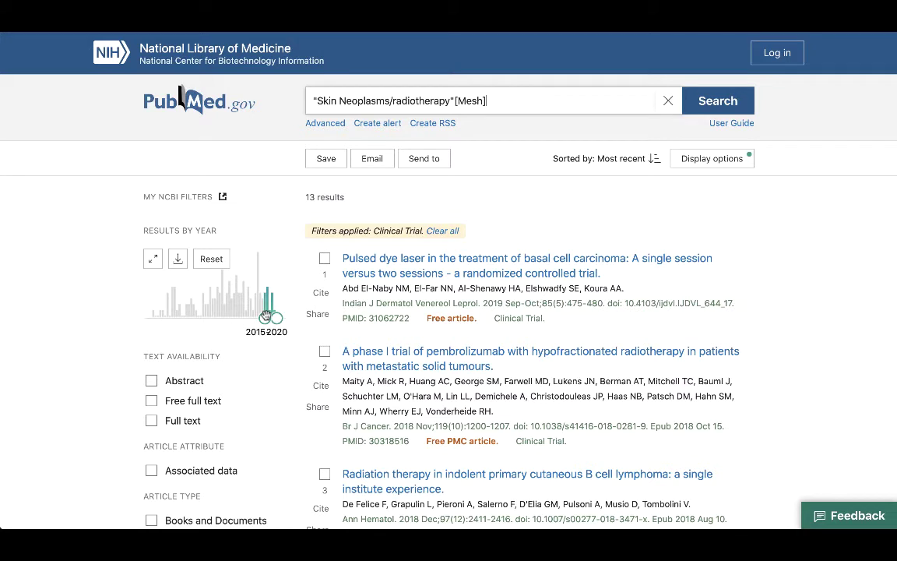
Step: Open the second result, the phase I pembrolizumab and hypofractionated radiotherapy trial record
click(383, 367)
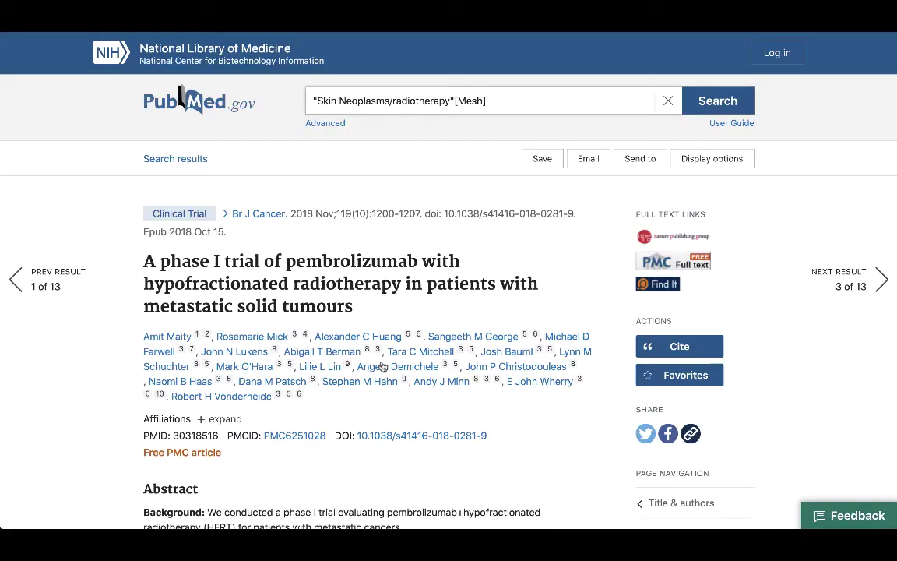
scroll(382, 366, down, 10)
scroll(382, 367, up, 4)
scroll(382, 366, up, 8)
Step: Read through the abstract, similar articles and cited-by list down to Publication types and MeSH terms
scroll(383, 366, down, 5)
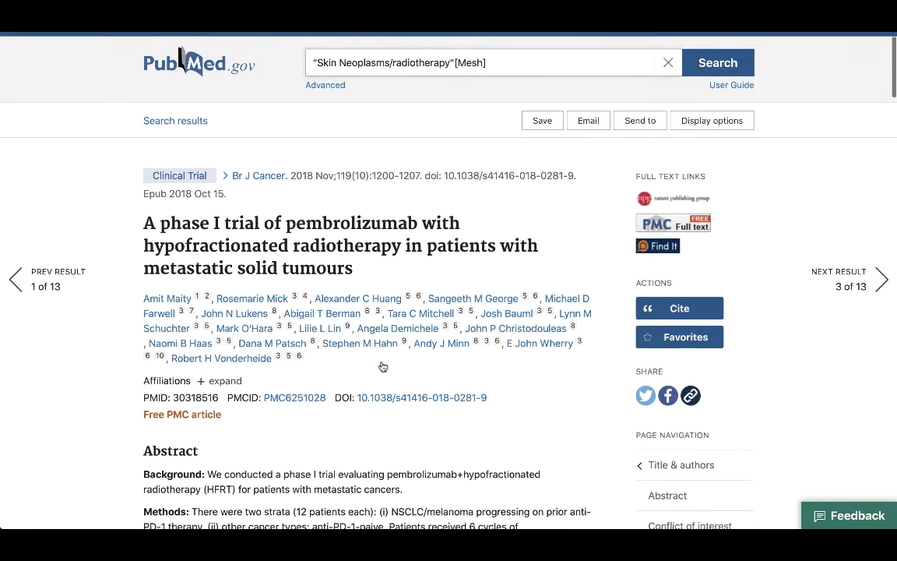
scroll(382, 366, down, 2)
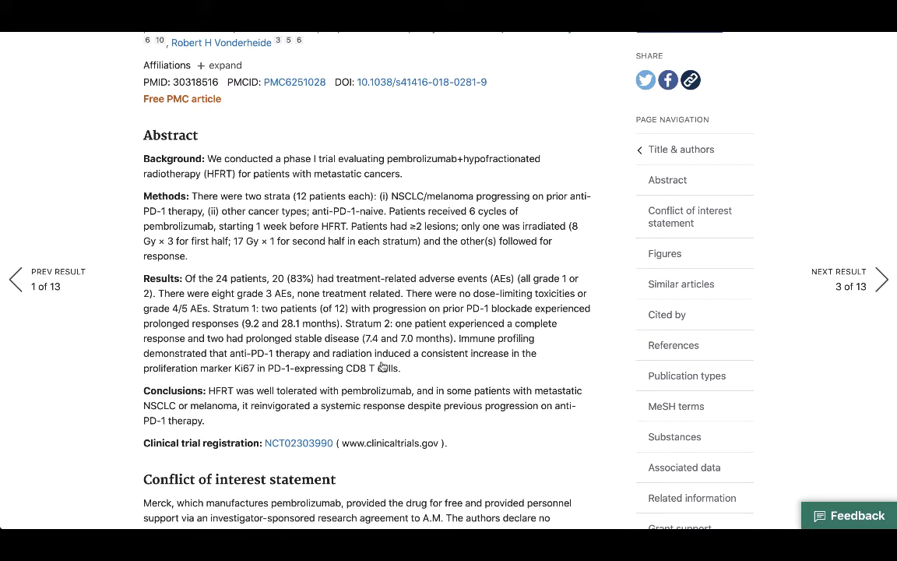
scroll(382, 366, down, 3)
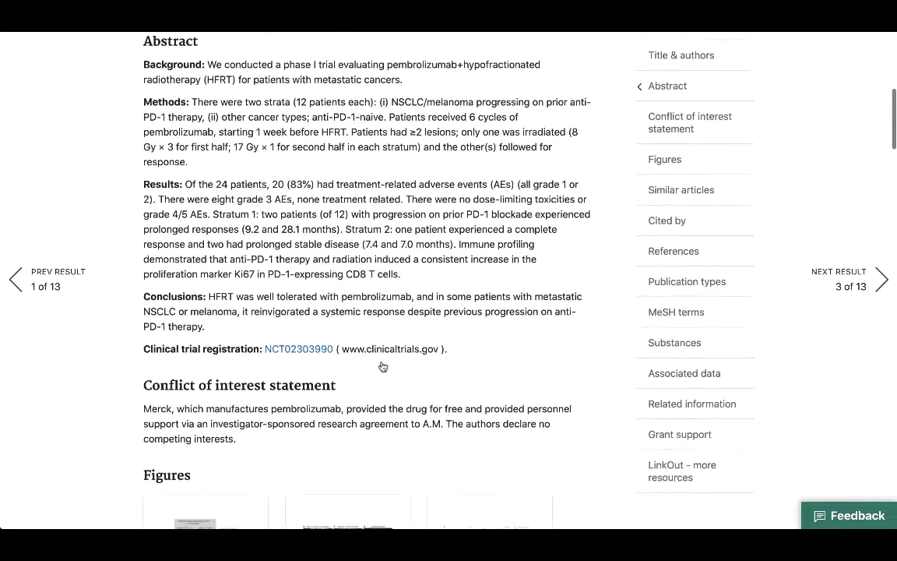
scroll(382, 366, down, 4)
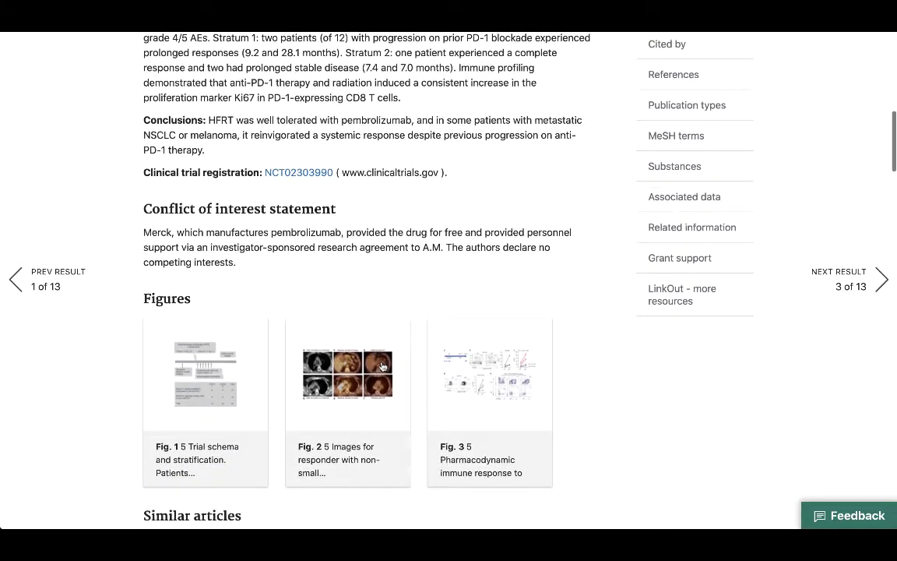
scroll(382, 366, down, 4)
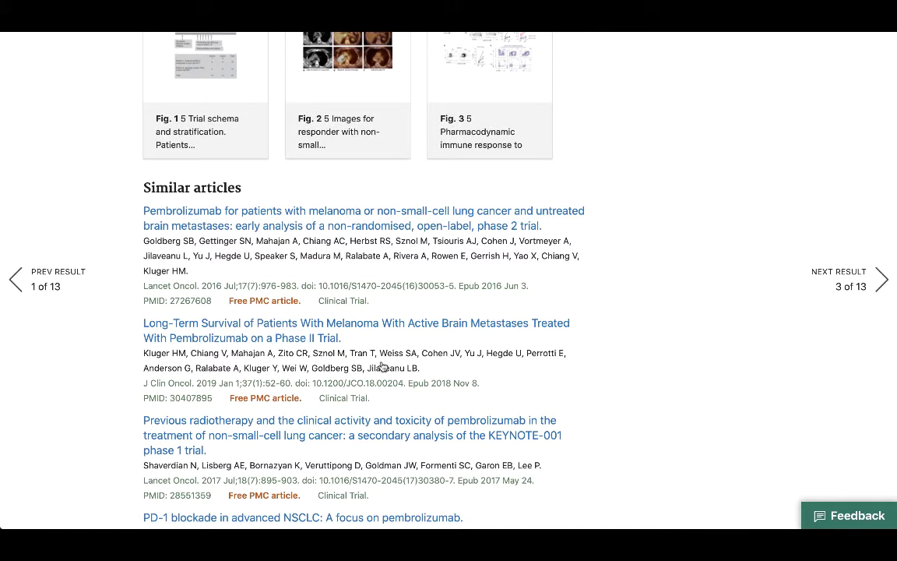
scroll(383, 366, down, 5)
scroll(383, 366, down, 4)
scroll(382, 366, down, 2)
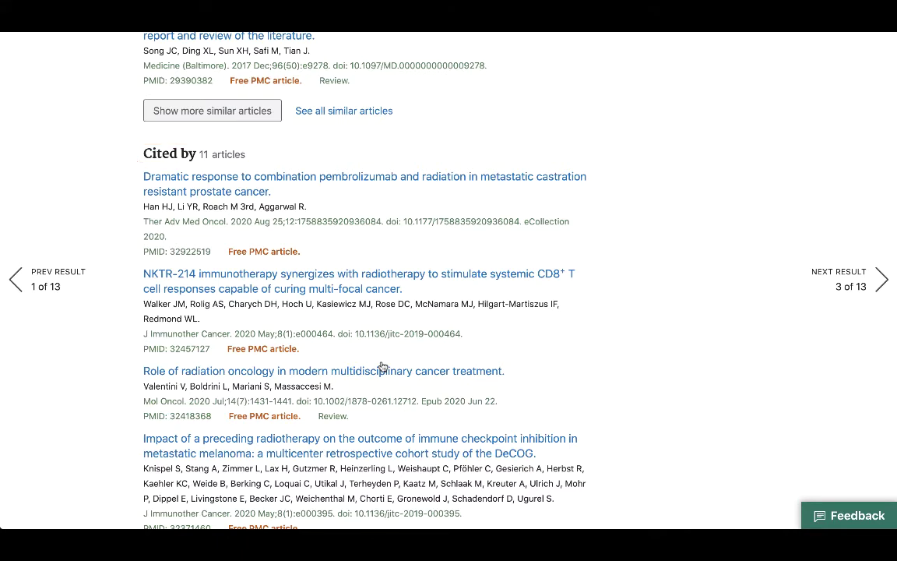
scroll(383, 366, down, 5)
scroll(383, 366, down, 5)
scroll(382, 366, down, 3)
scroll(382, 366, down, 1)
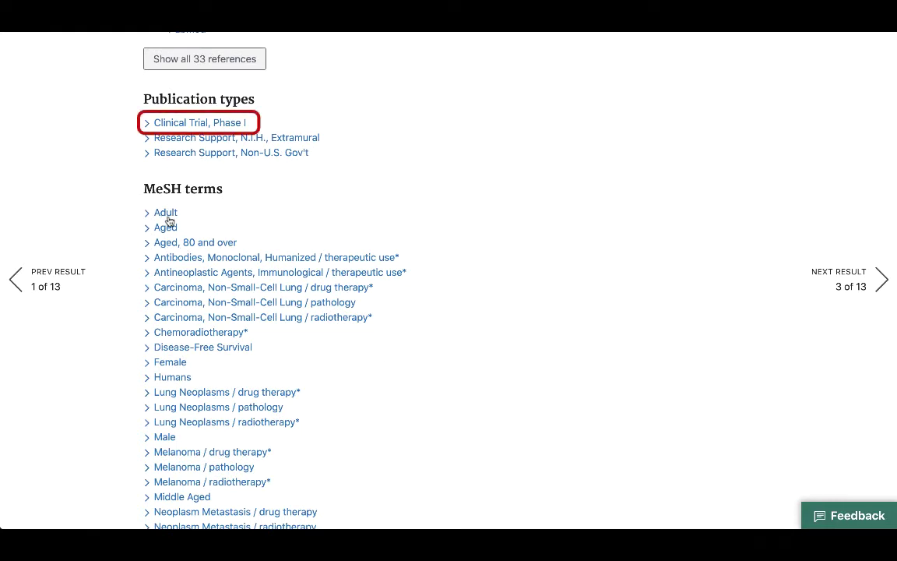
scroll(119, 267, down, 1)
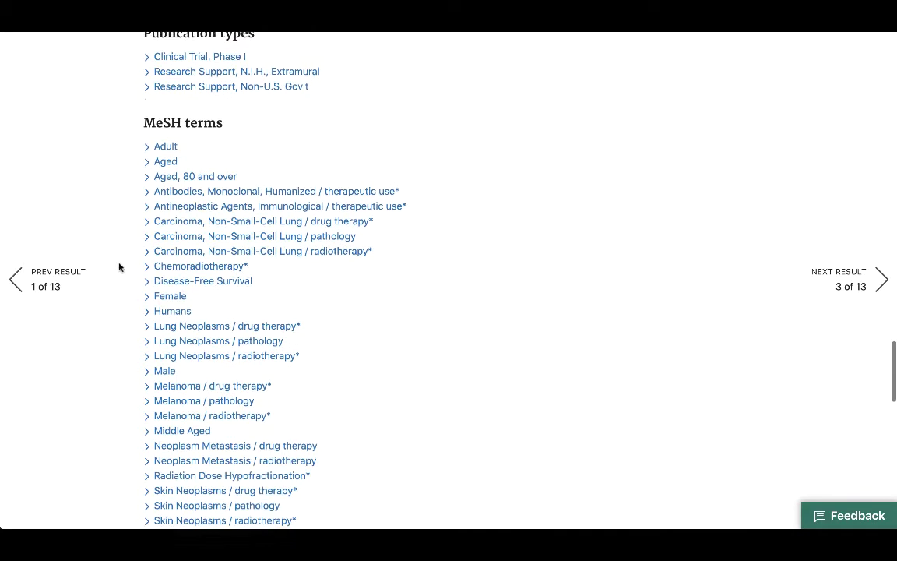
scroll(119, 267, down, 1)
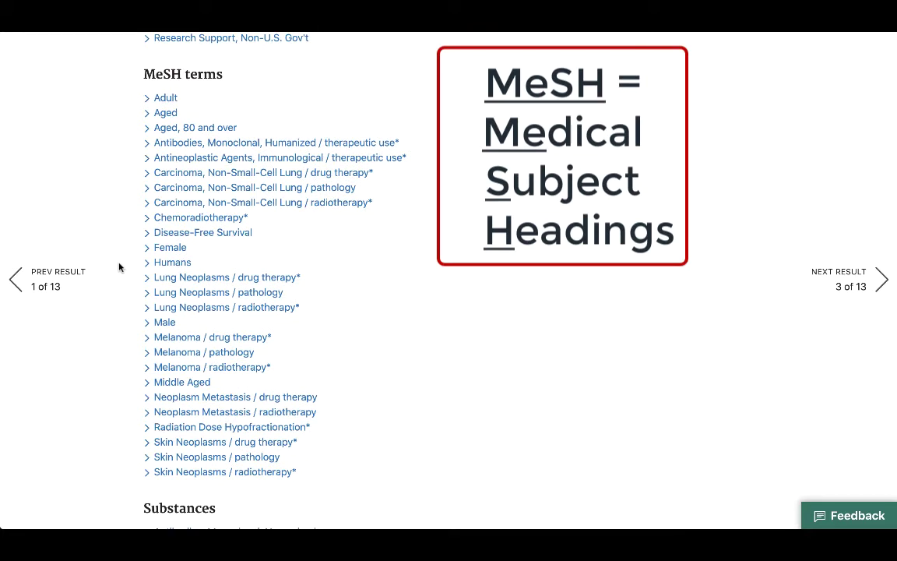
click(186, 369)
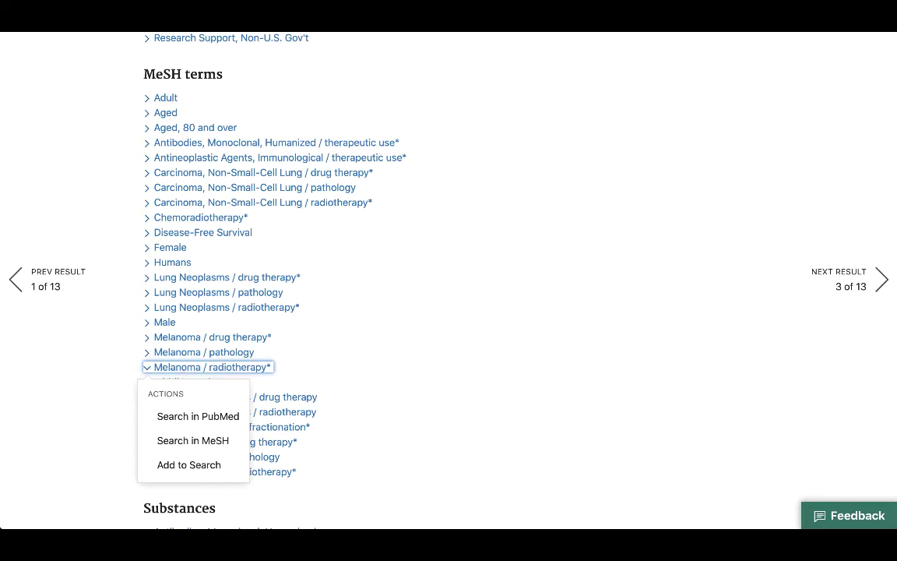
scroll(35, 87, down, 3)
scroll(35, 87, down, 1)
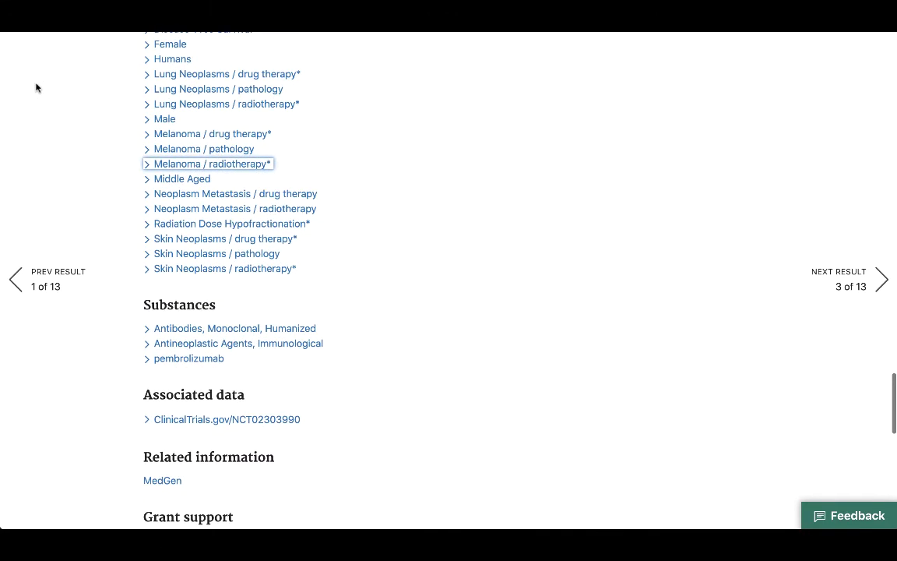
click(191, 330)
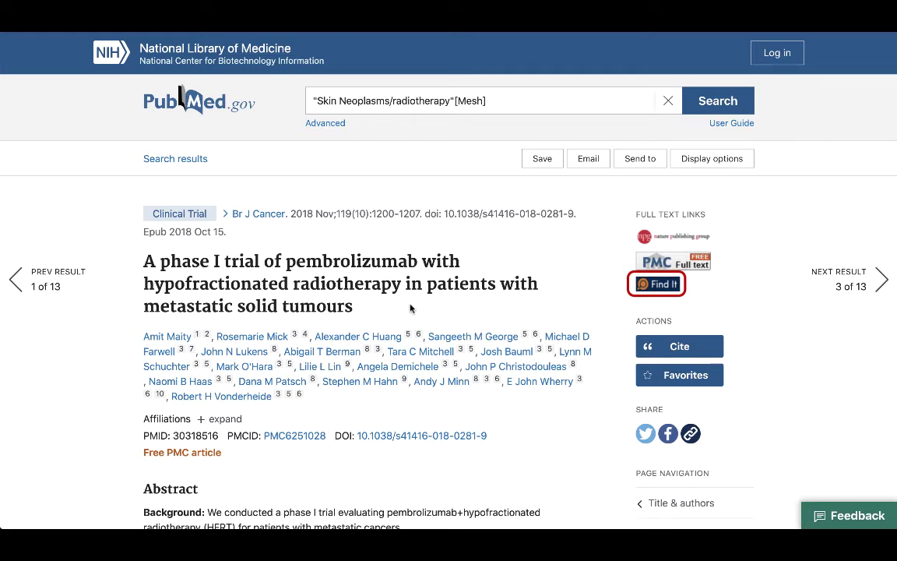
Step: Check Find It full-text sources for the article, such as Nature Free and PubMed Central
click(639, 287)
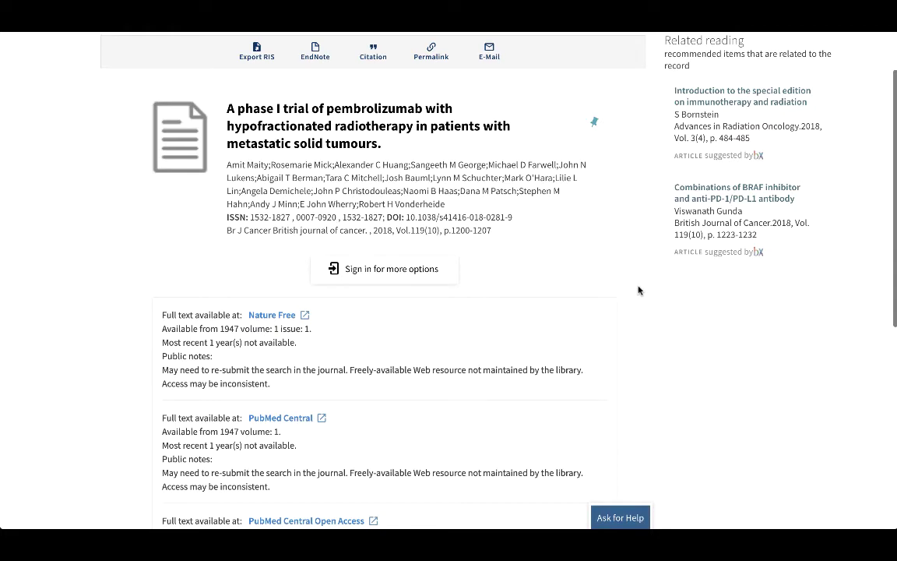
scroll(638, 290, down, 4)
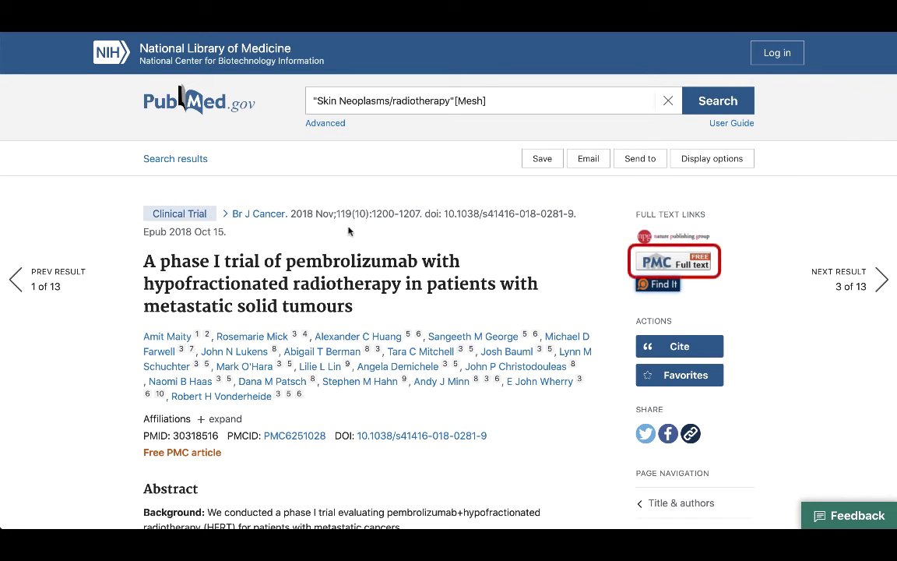
Step: Read the article's free full text in PubMed Central (PMC6251028)
click(671, 264)
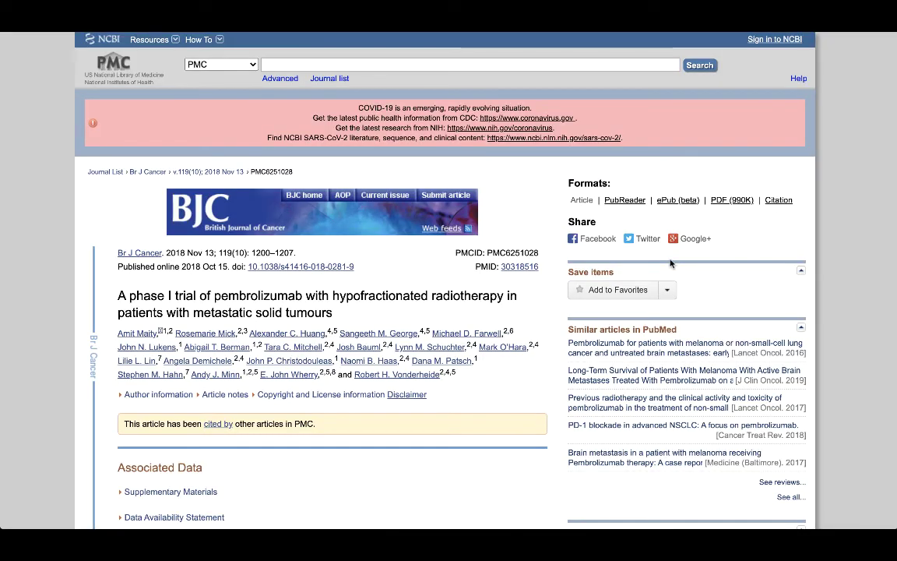
scroll(671, 264, down, 3)
scroll(669, 263, down, 10)
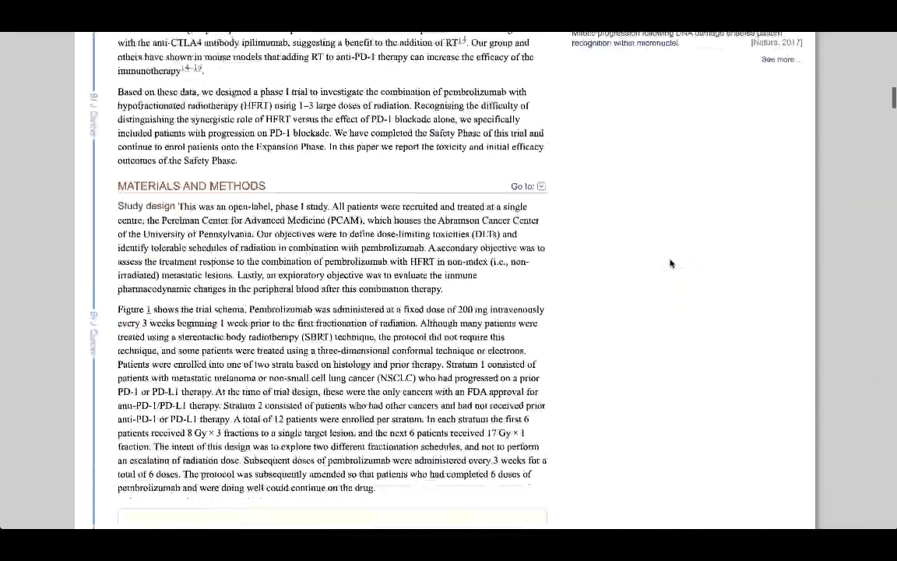
scroll(670, 263, down, 7)
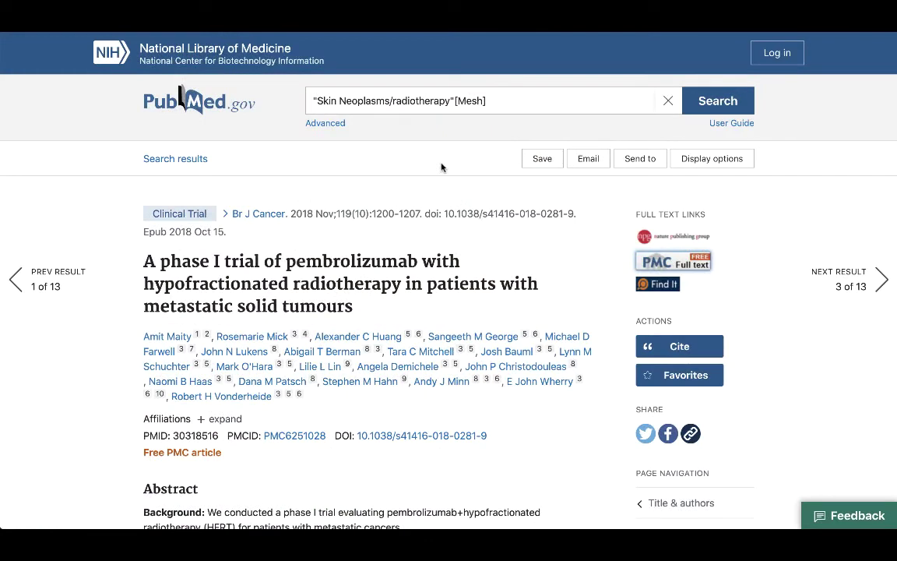